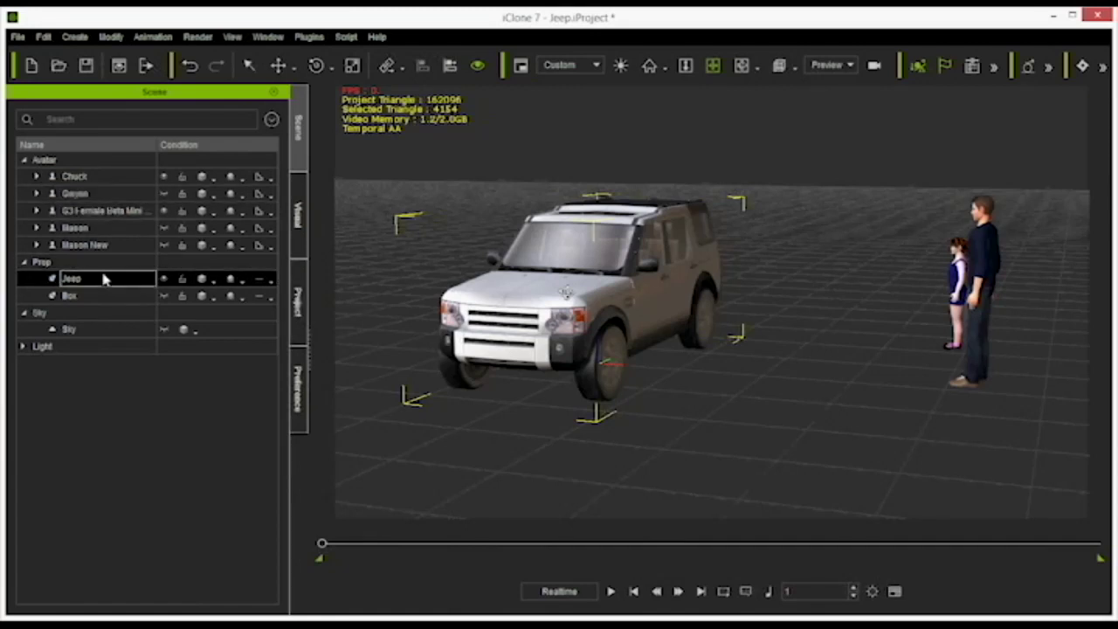
- Run the Jeep's Operate > Driver Get In action, stopping playback once the driver is seated
key(Return)
right_click(566, 293)
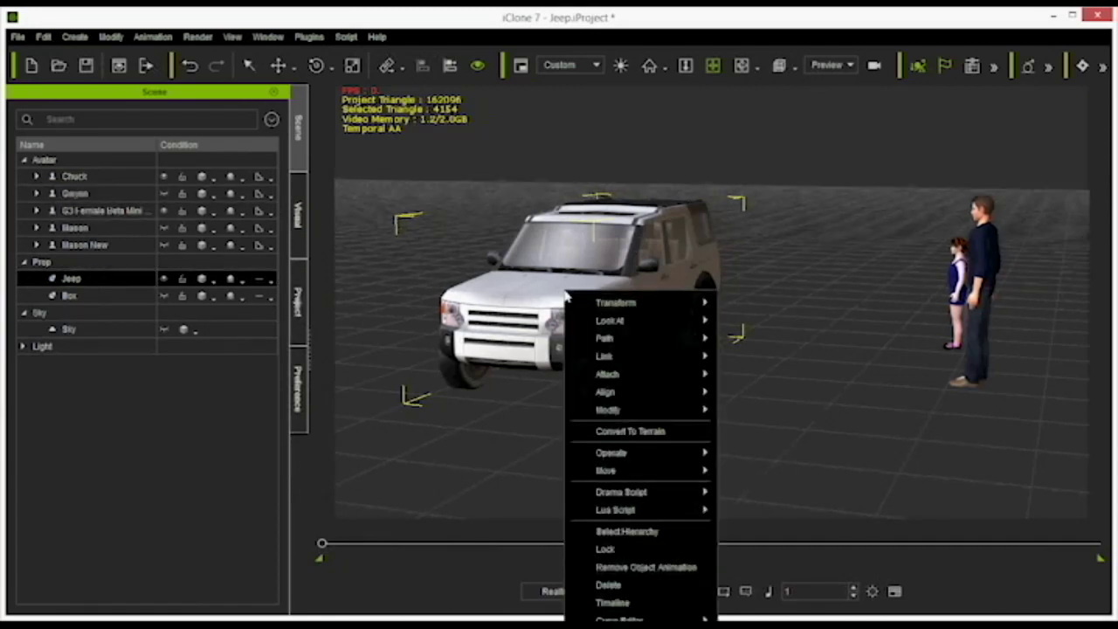
mouse_move(675, 461)
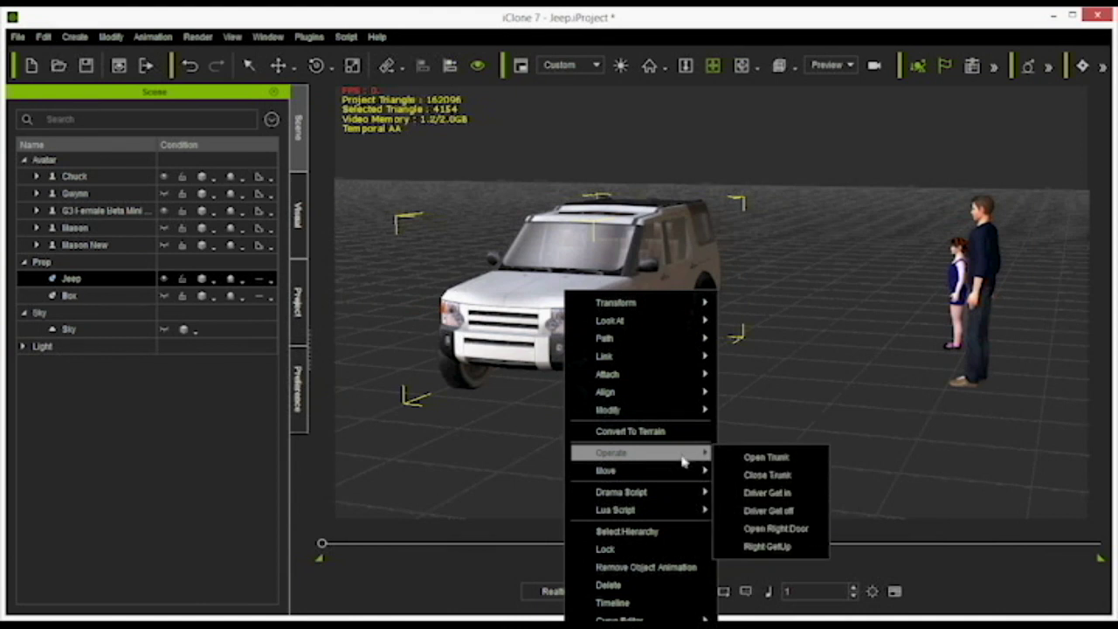
click(769, 493)
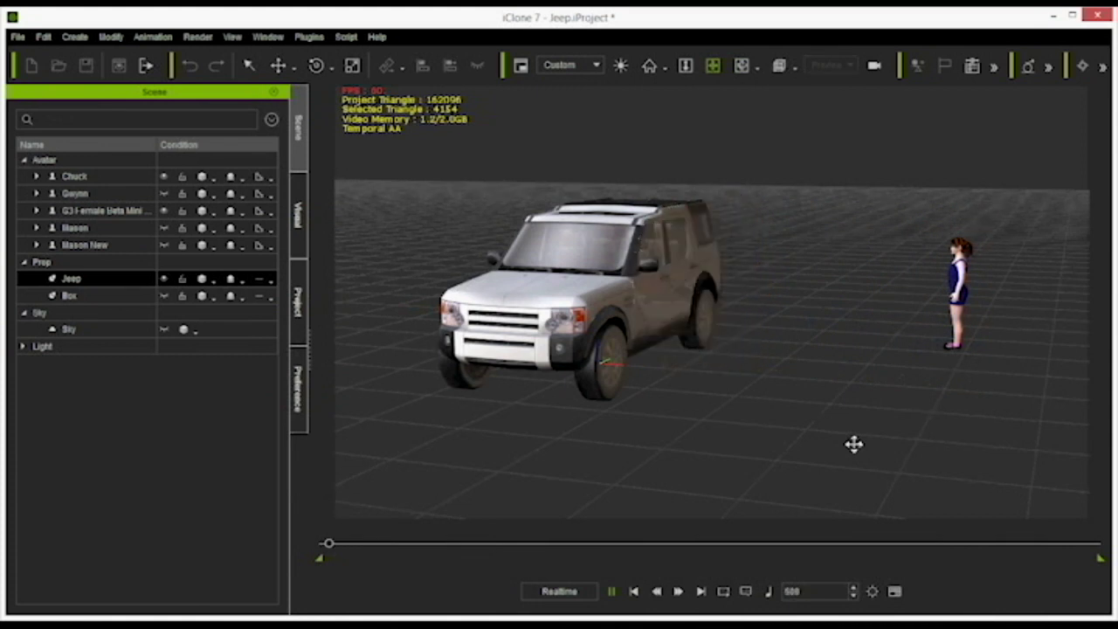
key(space)
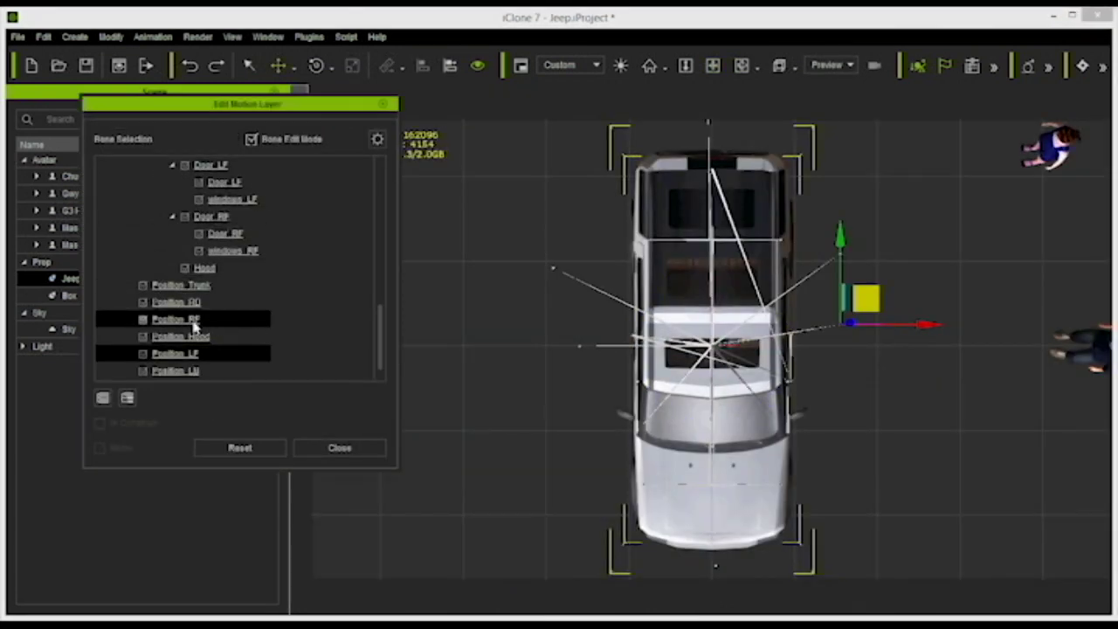
- Show the Position RF, RD and LB helpers in the viewport
click(194, 323)
click(185, 304)
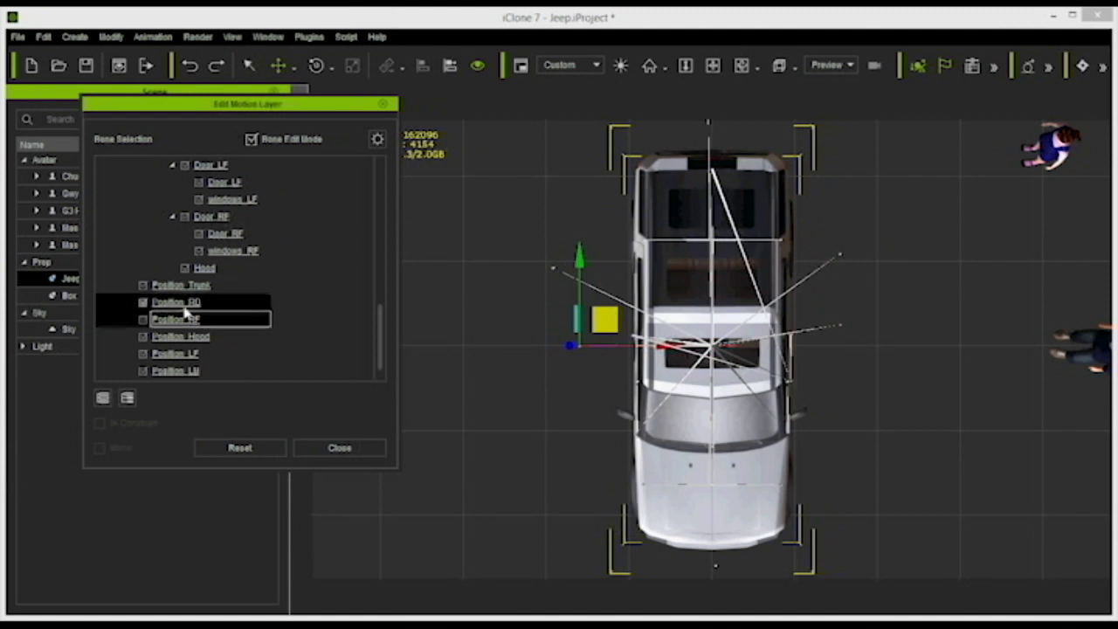
click(180, 372)
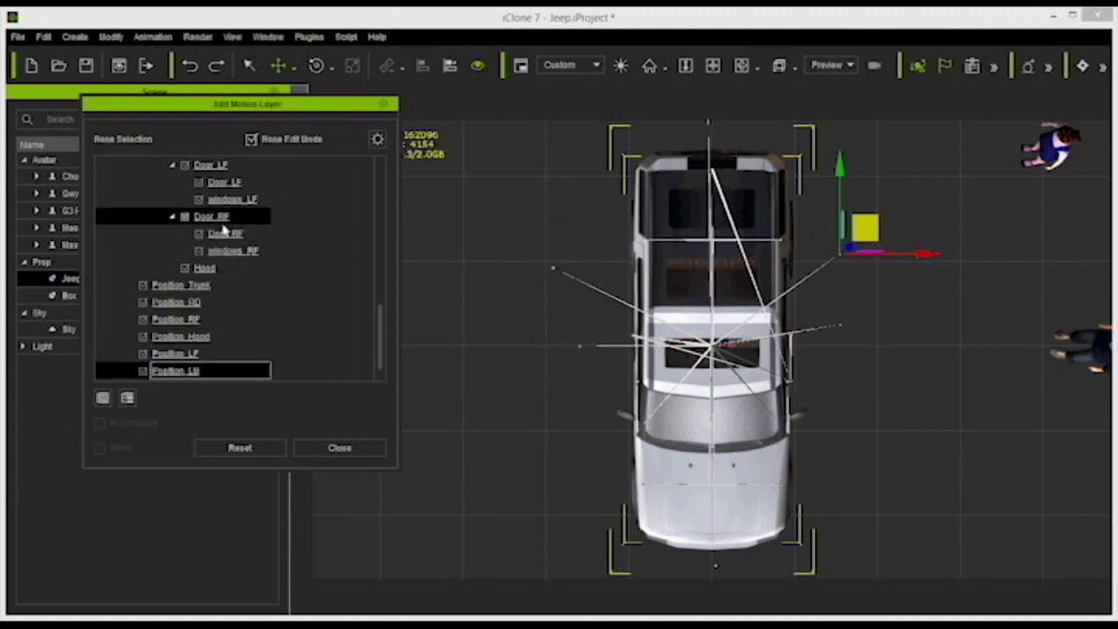
- Rotate the Door_RF bone to swing the right front door open, then undo it
click(220, 220)
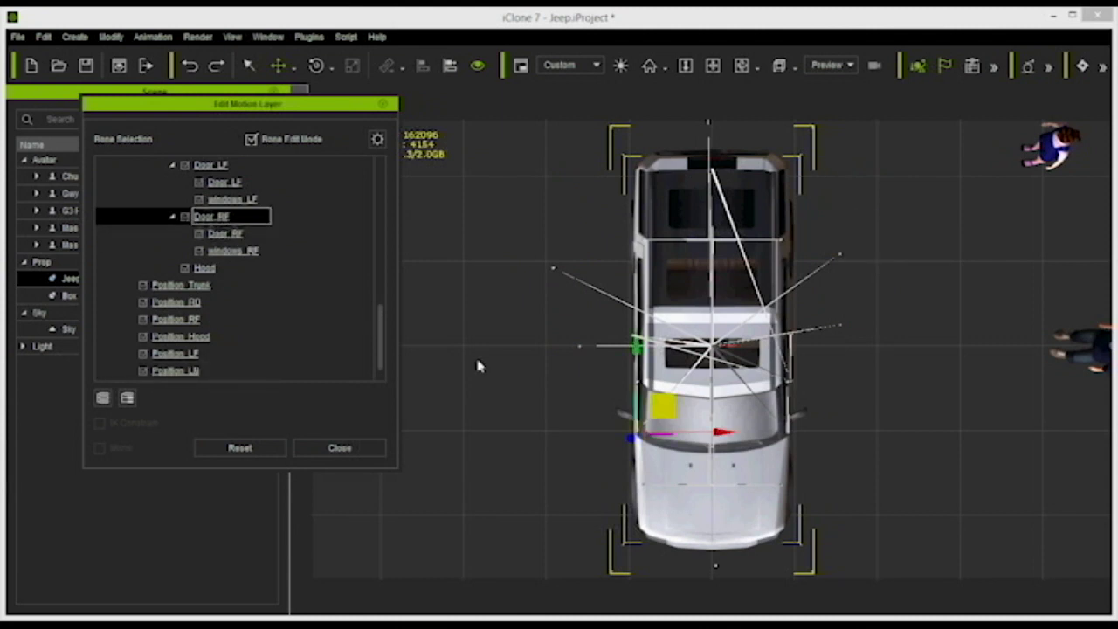
key(e)
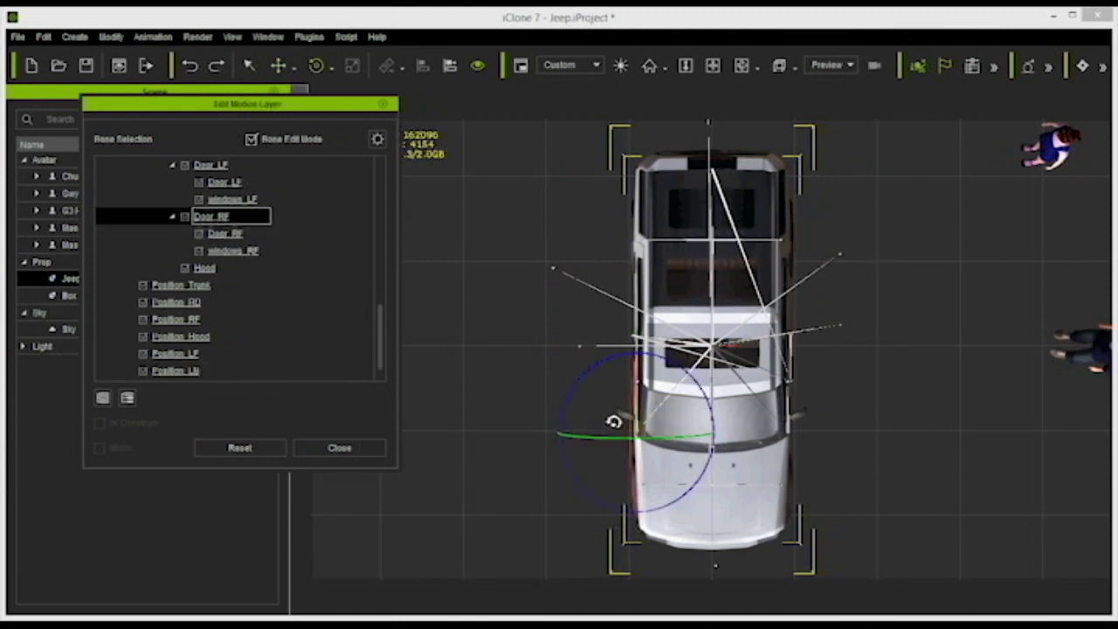
mouse_move(568, 405)
mouse_down()
mouse_move(559, 424)
mouse_move(565, 411)
mouse_up()
key(ctrl+z)
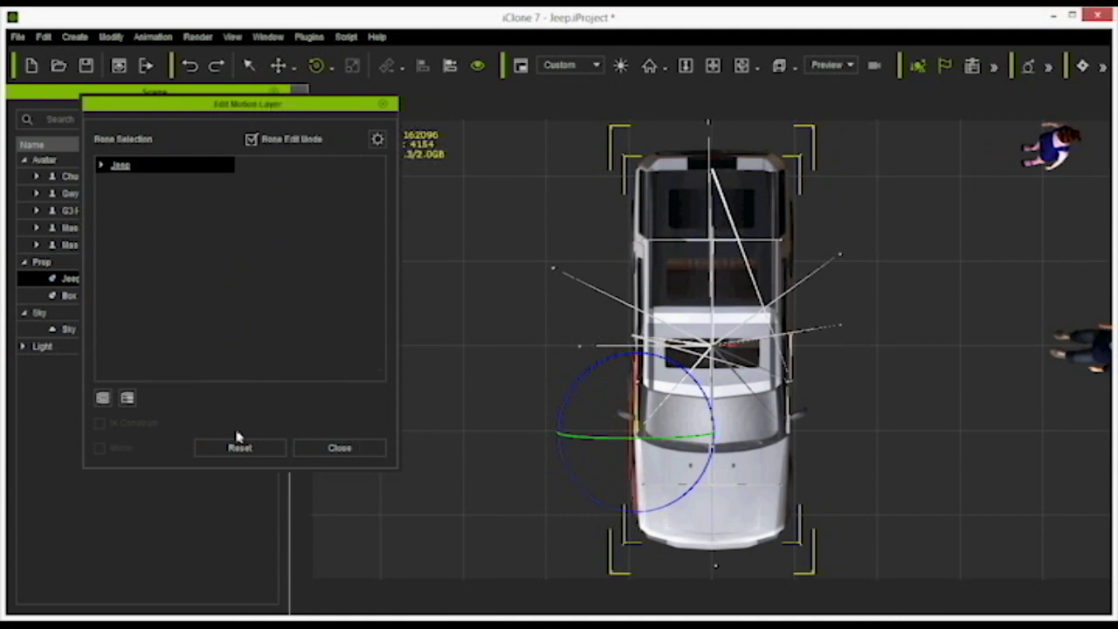
- Close Edit Motion Layer and open the Jeep's AML file in the script editor
click(363, 452)
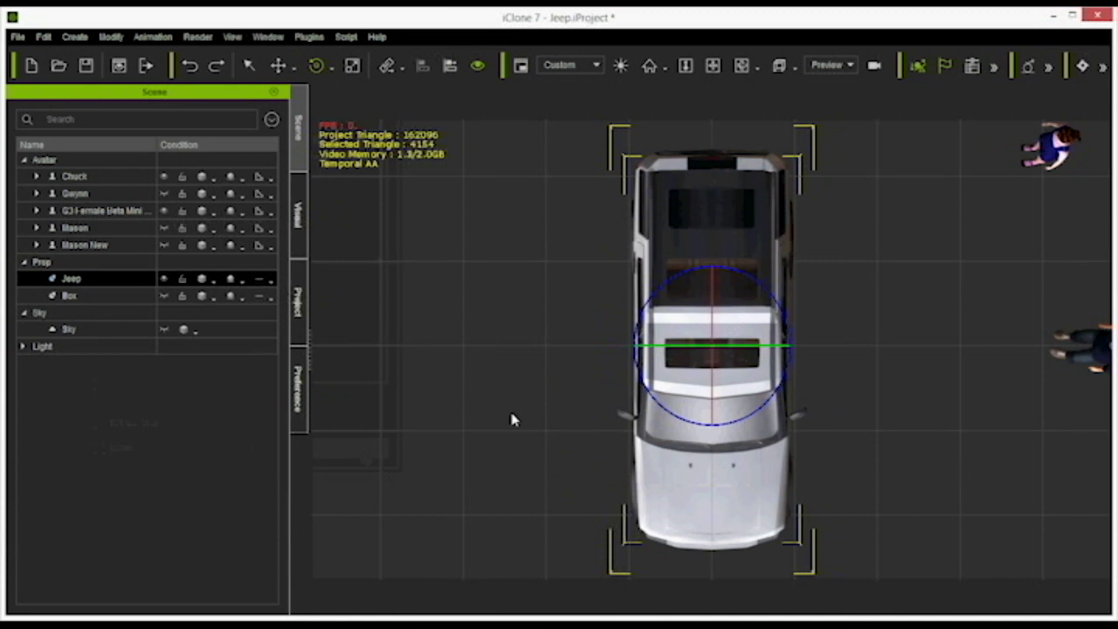
key(ctrl+e)
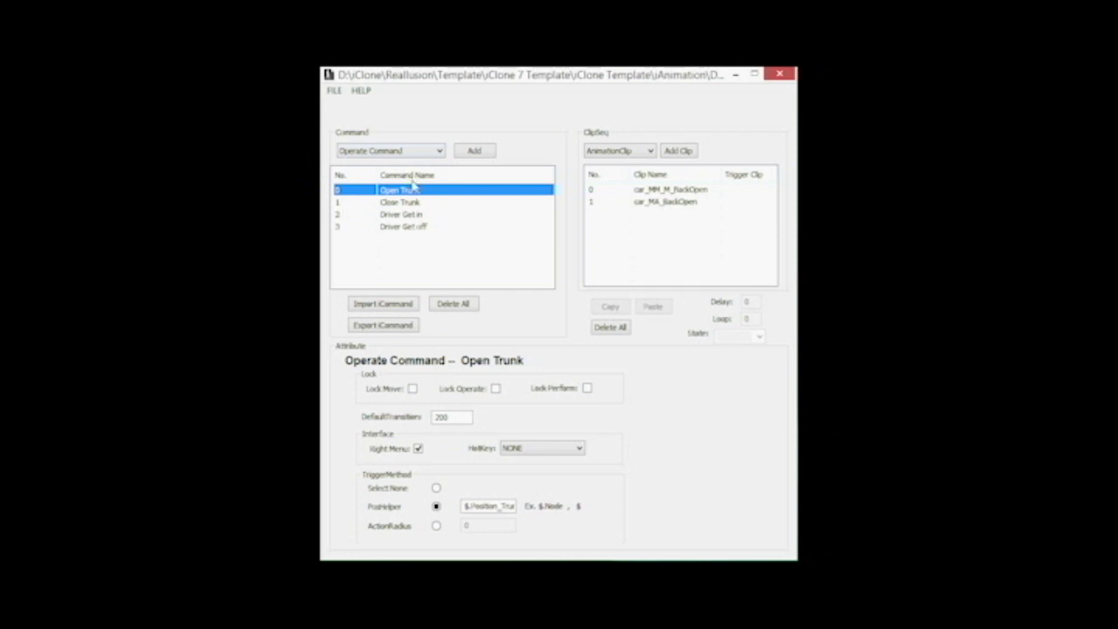
- Show Driver Get in's clips and inspect the car_MM_MD_DoorOpen clip's Driver_OpenDoor settings
click(407, 215)
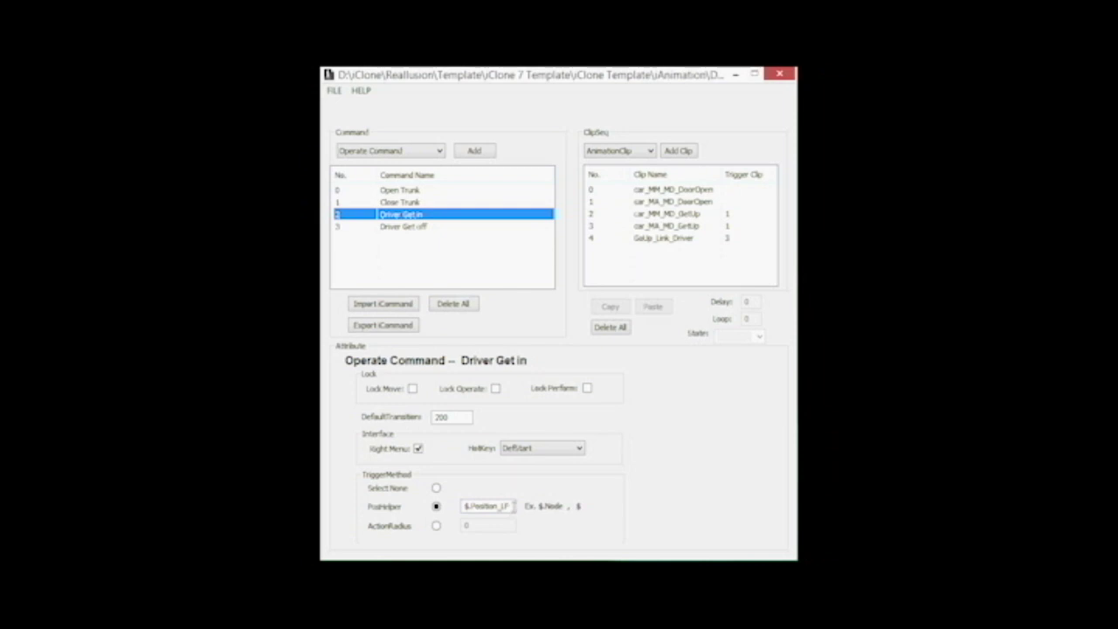
click(671, 190)
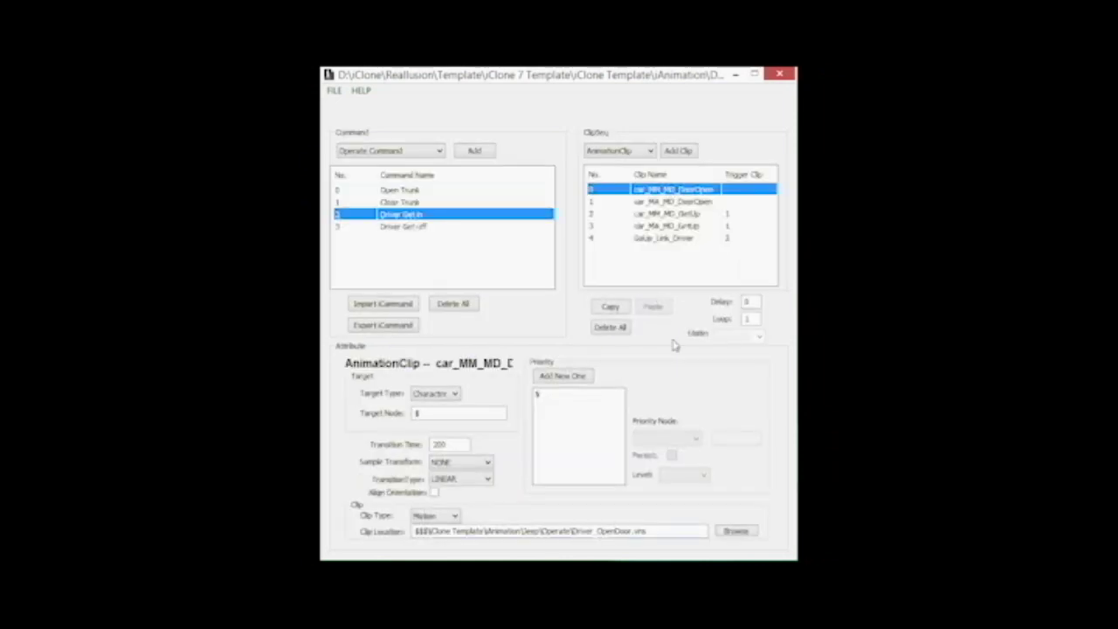
- Inspect the car_MM_MD_GetUp clip and the GetUp_Link_Driver link clip's parent settings
click(683, 214)
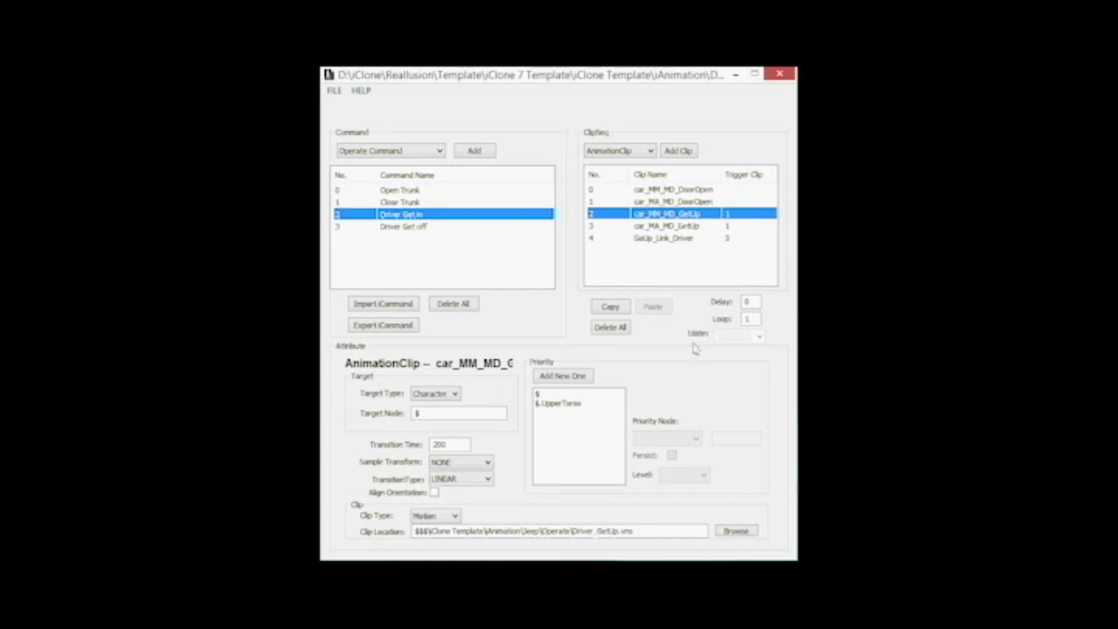
click(665, 238)
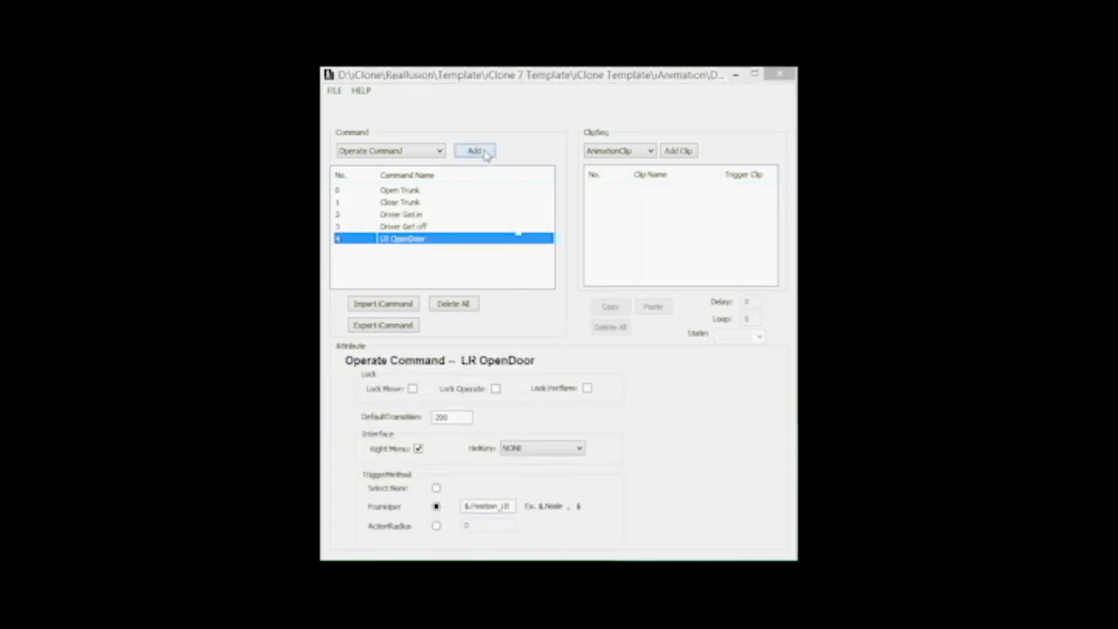
- Add NewOperateCMD as command 4 and overwrite its name with 'IH.OpenDoo'
click(476, 151)
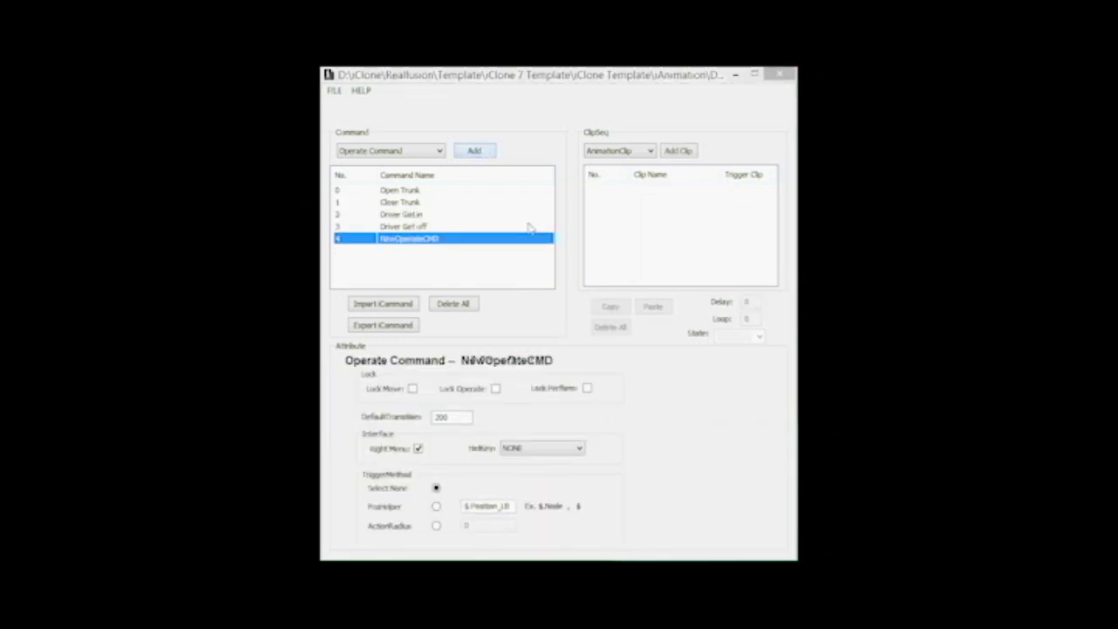
click(404, 240)
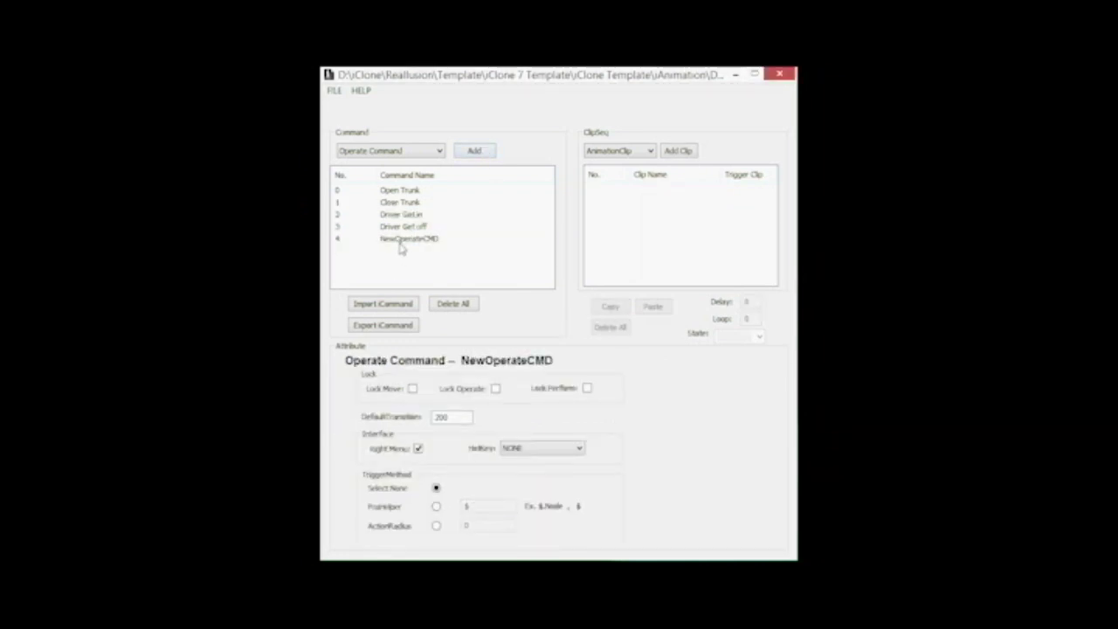
drag(443, 239, 370, 238)
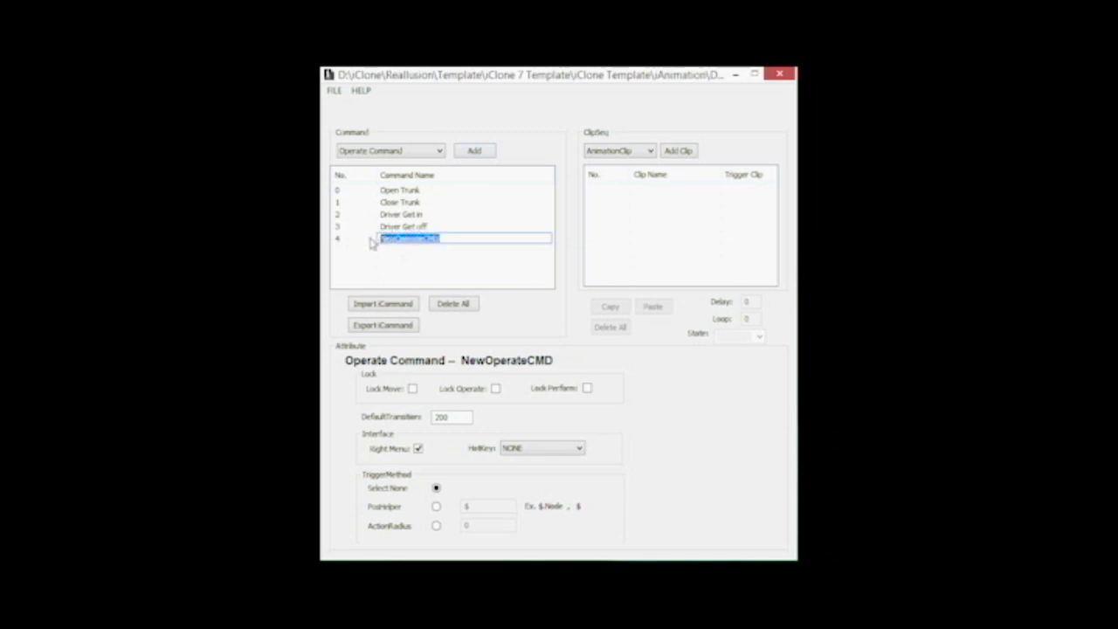
text(I)
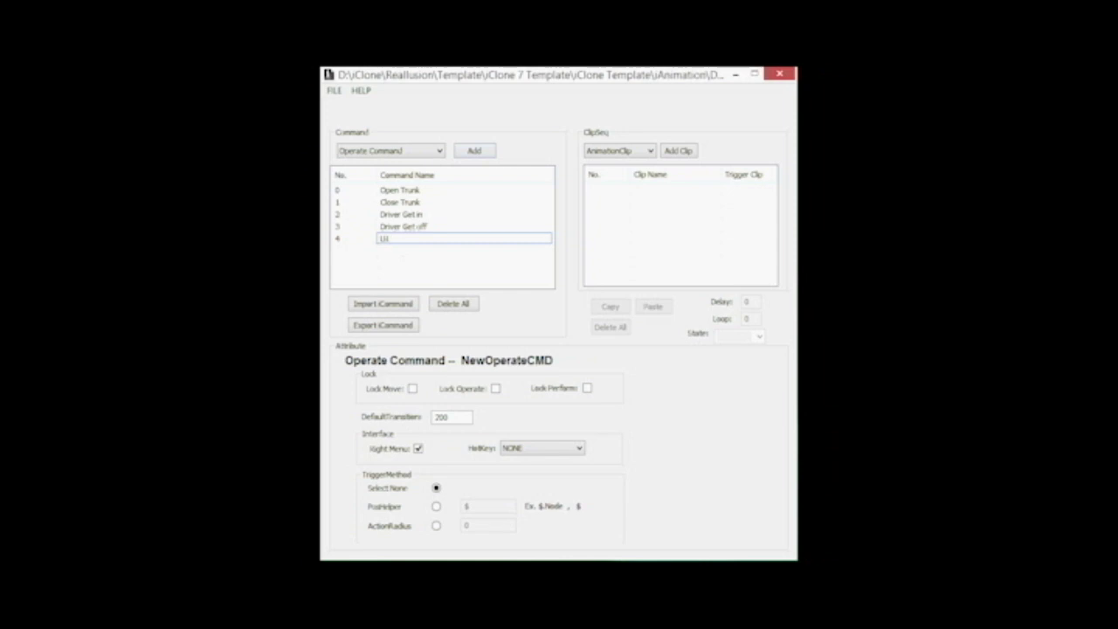
text(H.OpenDoor)
- Commit the LR OpenDoor name and trigger it from position helper $.Position_LR
click(371, 243)
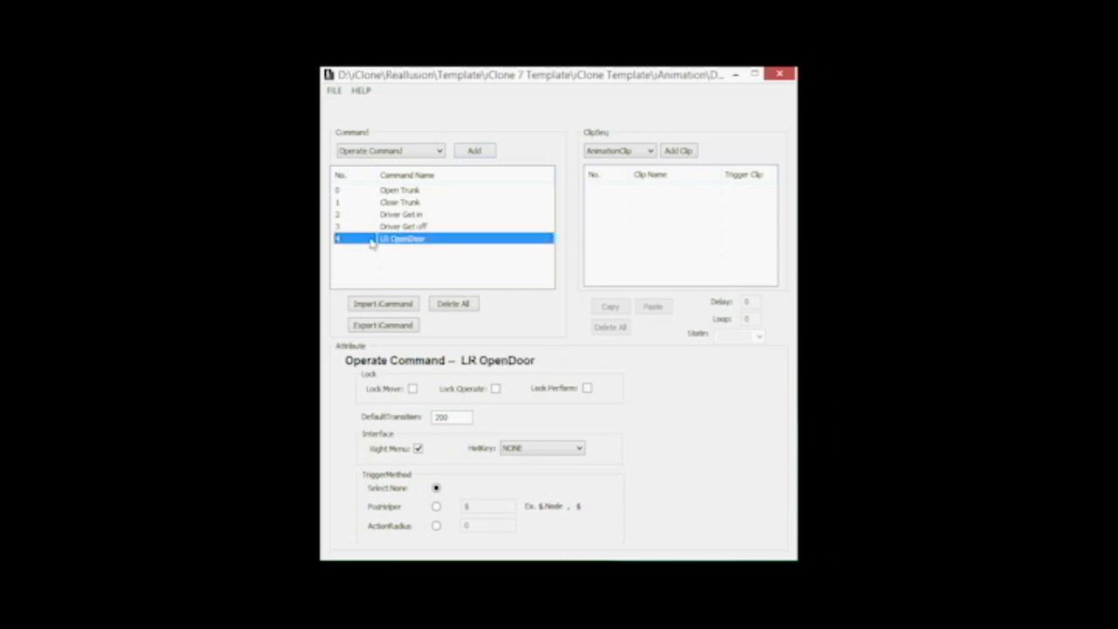
click(436, 506)
key(Tab)
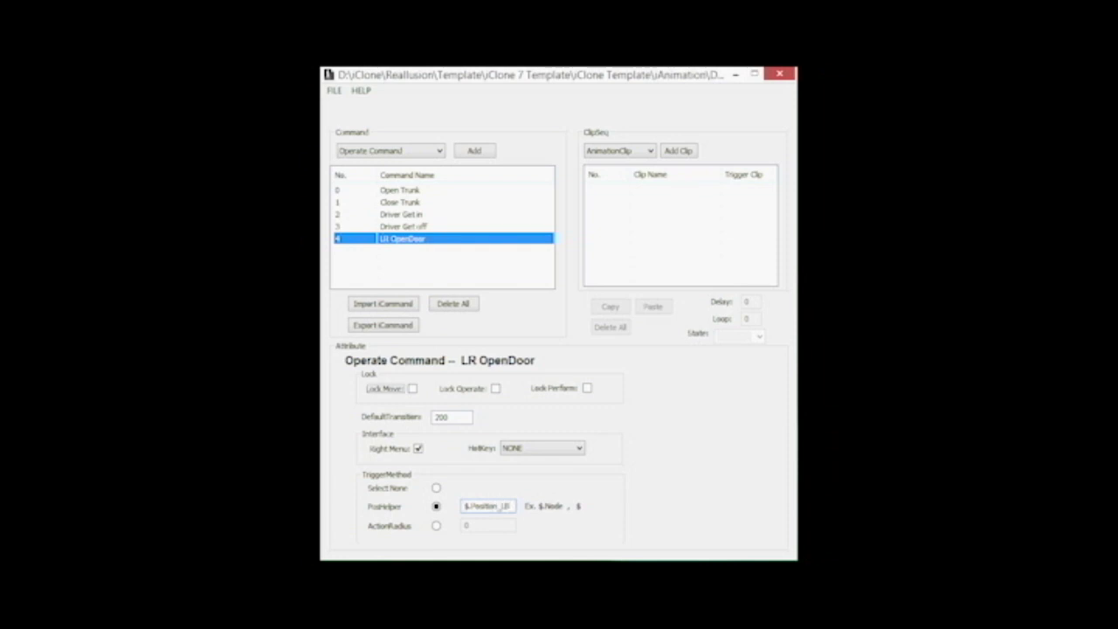
- Add a Driver_OpenDoor clip to LR OpenDoor and open LR GetUp's clip settings
click(677, 152)
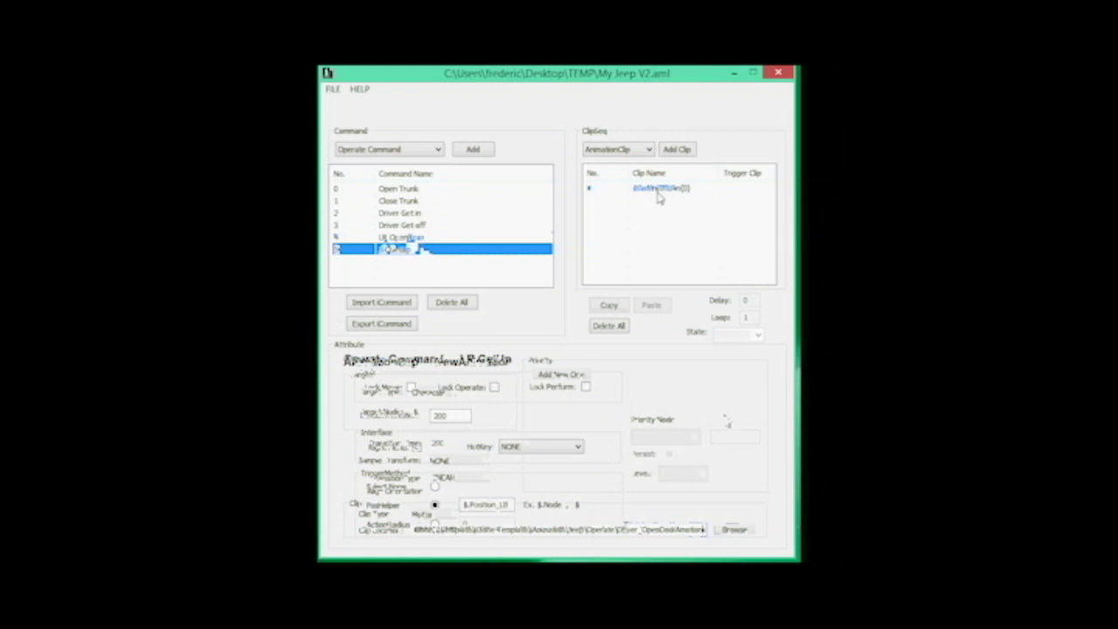
click(420, 255)
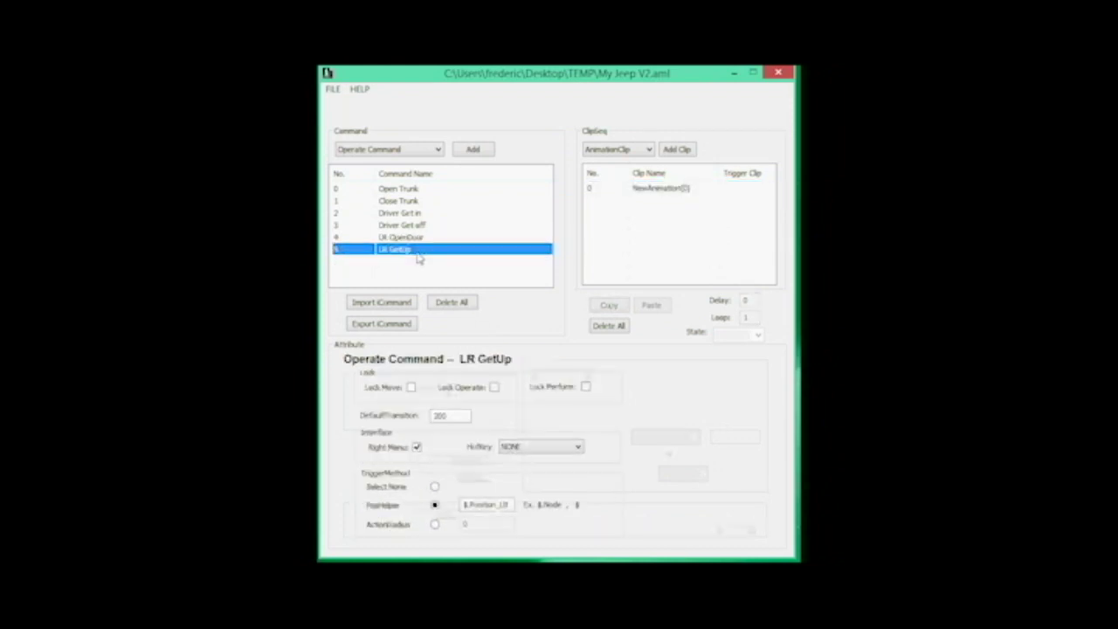
click(660, 190)
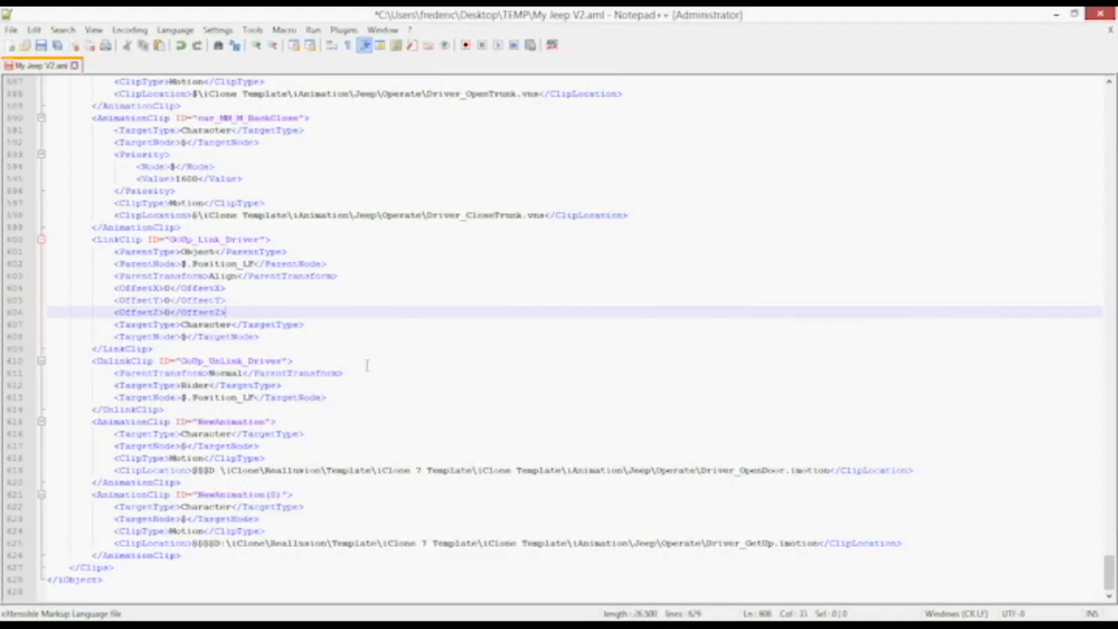
- Delete the surplus @ characters from the clip paths on lines 619 and 625, then save My Jeep V2.aml
click(192, 470)
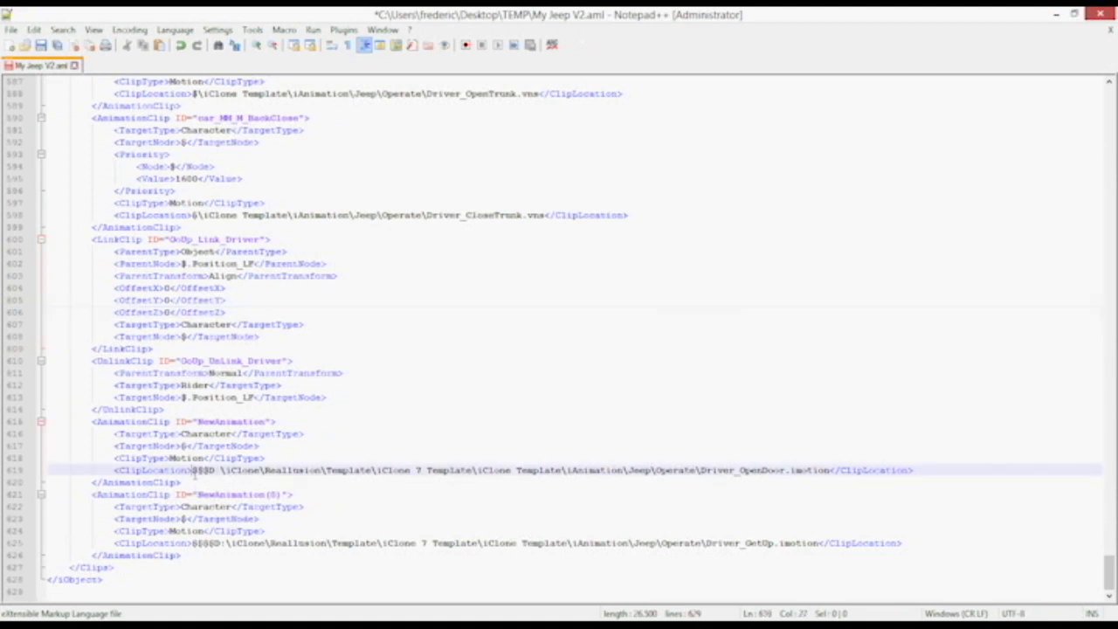
key(shift+Right)
key(Delete)
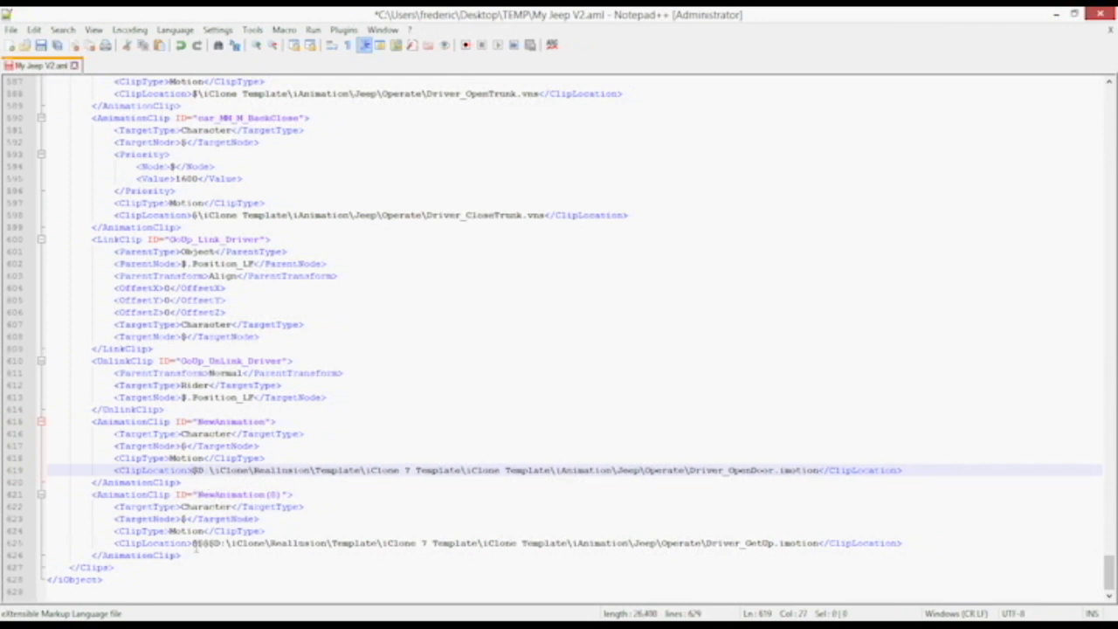
click(193, 543)
key(Delete)
key(Delete)
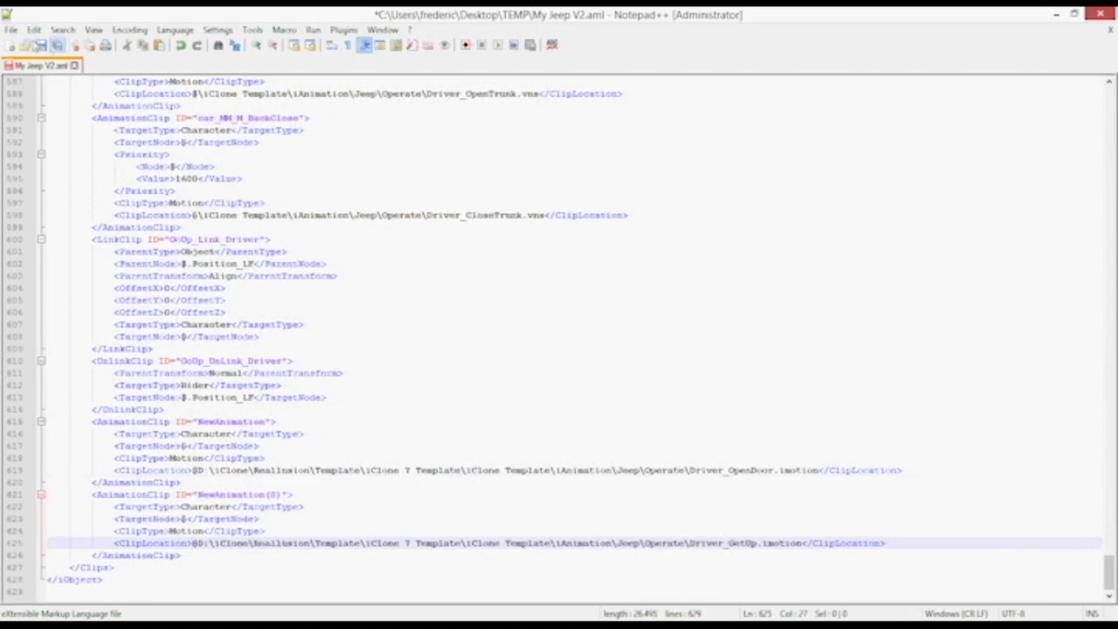
click(11, 30)
click(33, 142)
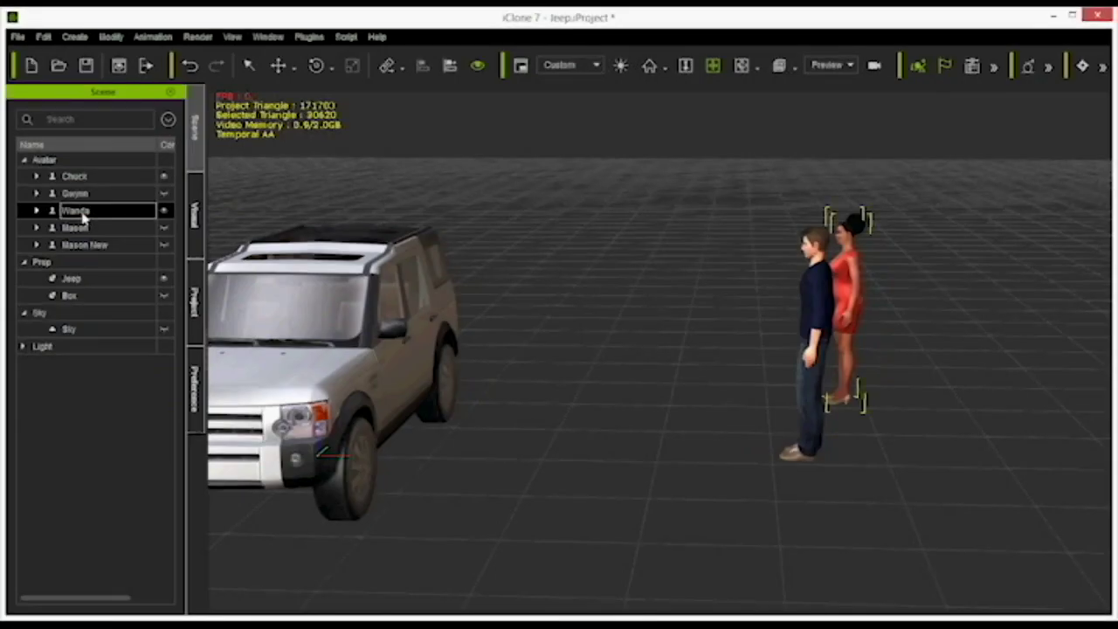
- Select the Jeep in the Scene list and run Operate > LR OpenDoor on it
click(71, 279)
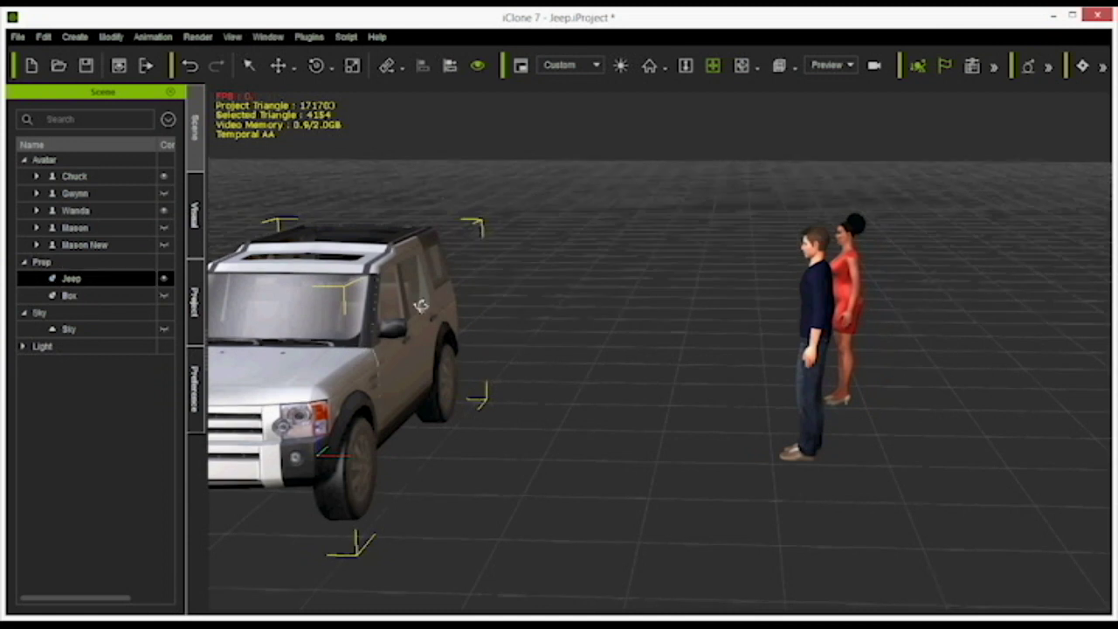
right_click(421, 305)
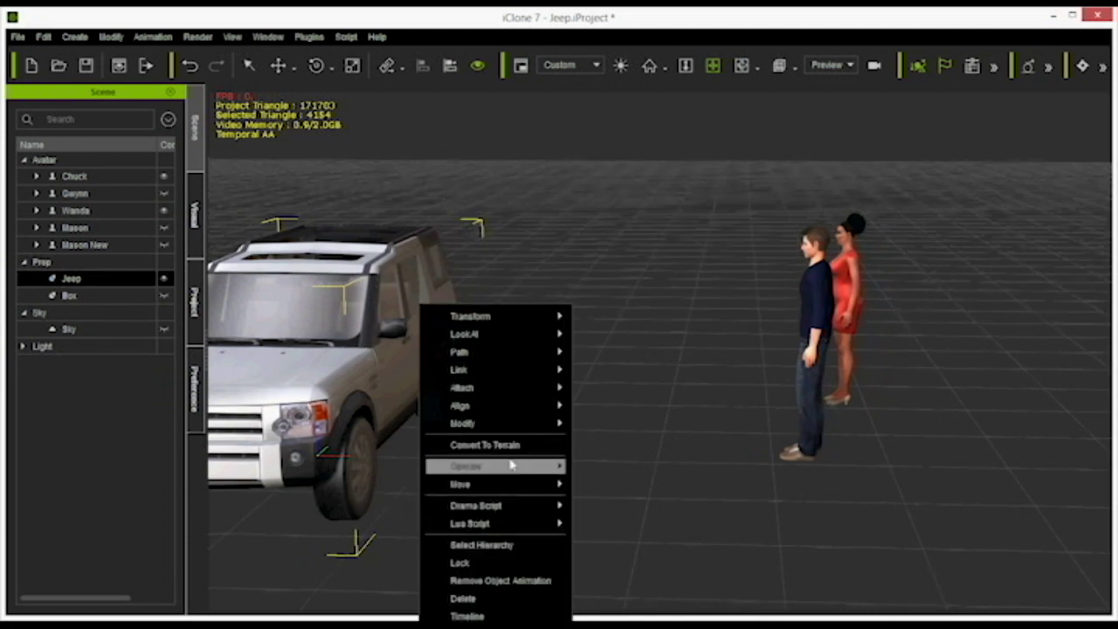
mouse_move(511, 466)
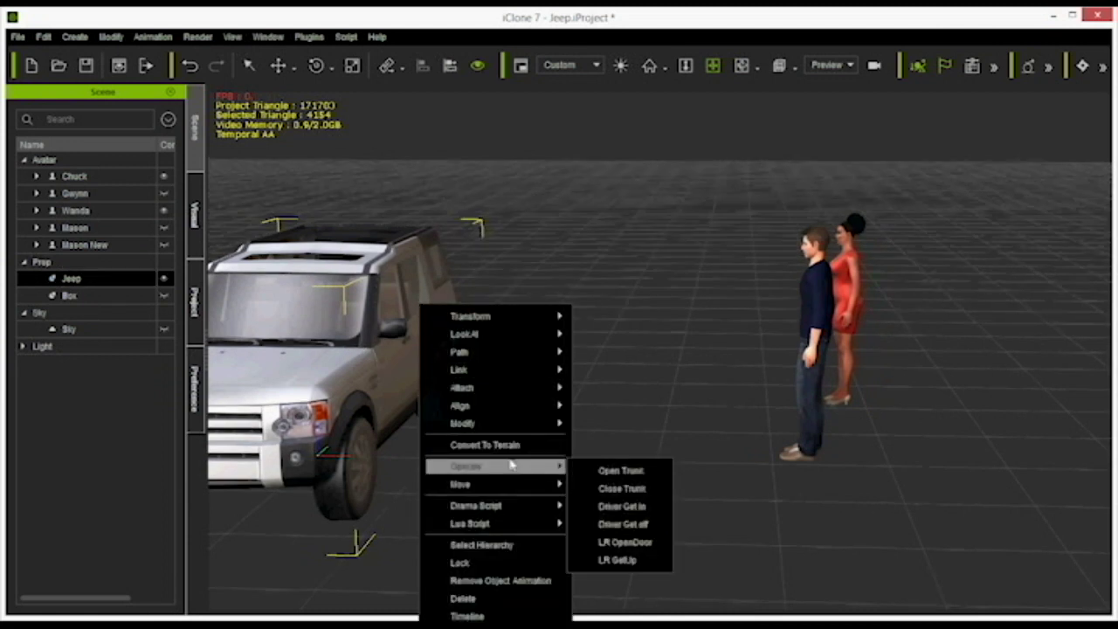
click(624, 540)
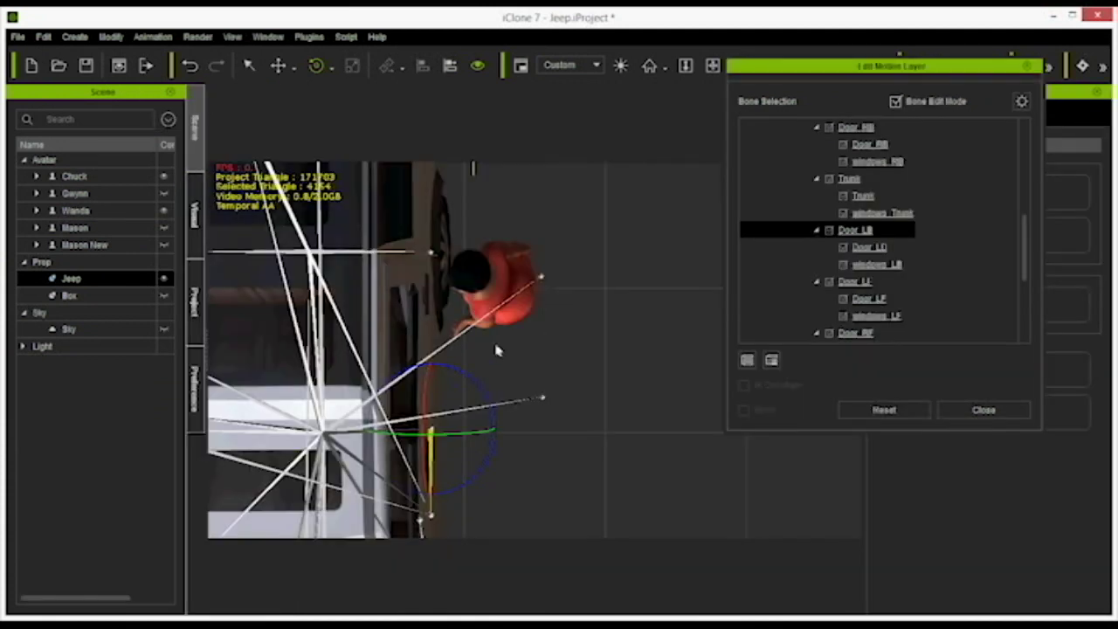
- Pick the Door LB bone and have the woman climb in through the left rear door
click(828, 229)
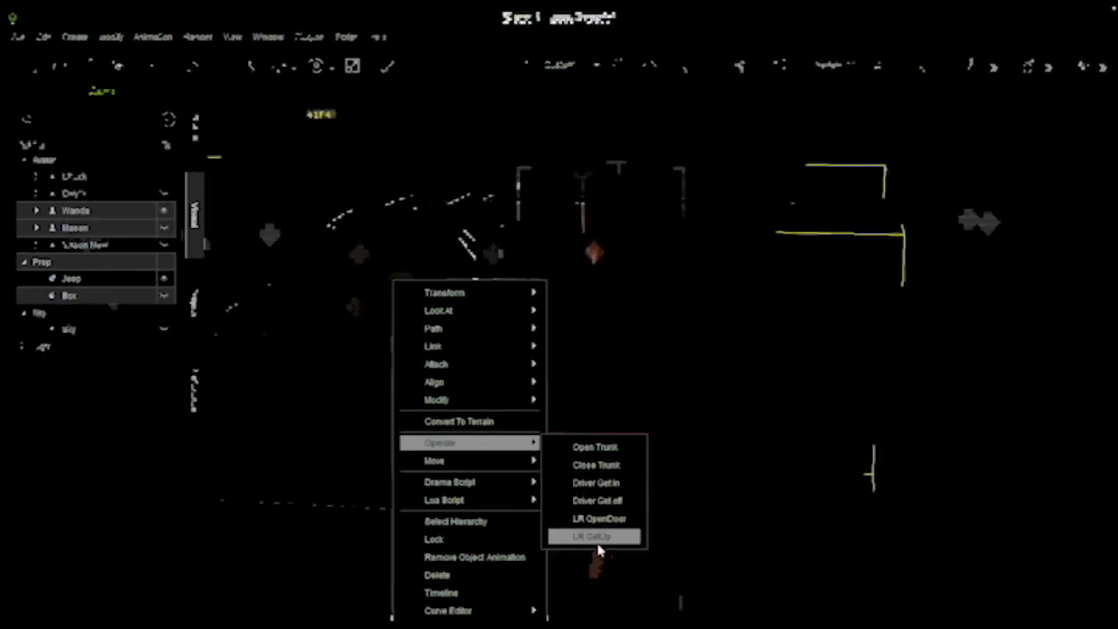
click(594, 536)
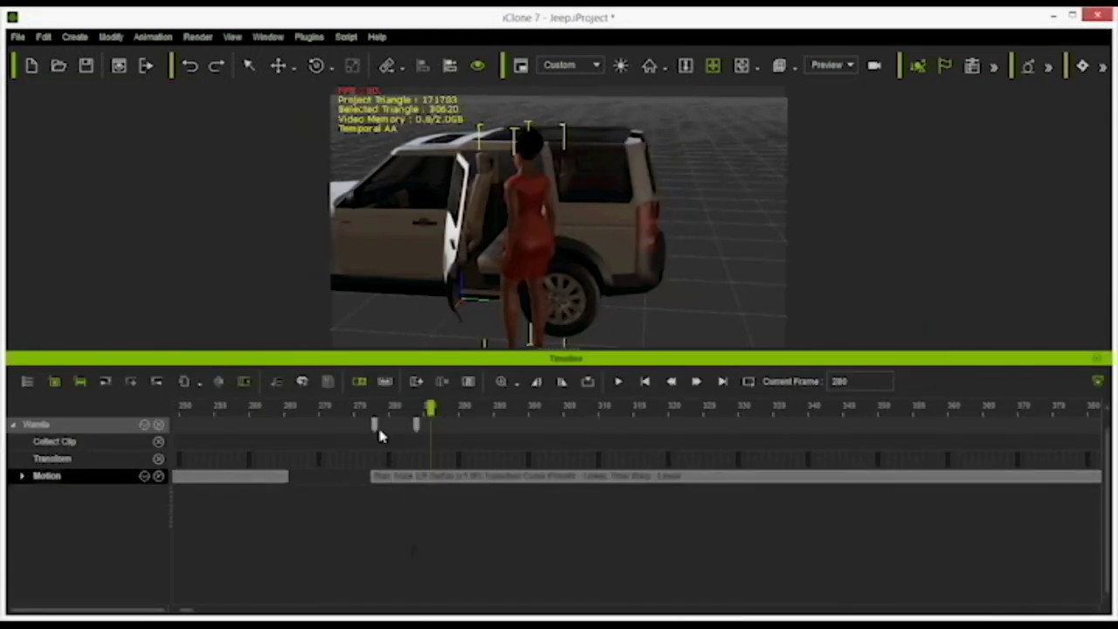
- At frame 278, delete the Run Fade clip from the woman's Motion track
click(375, 427)
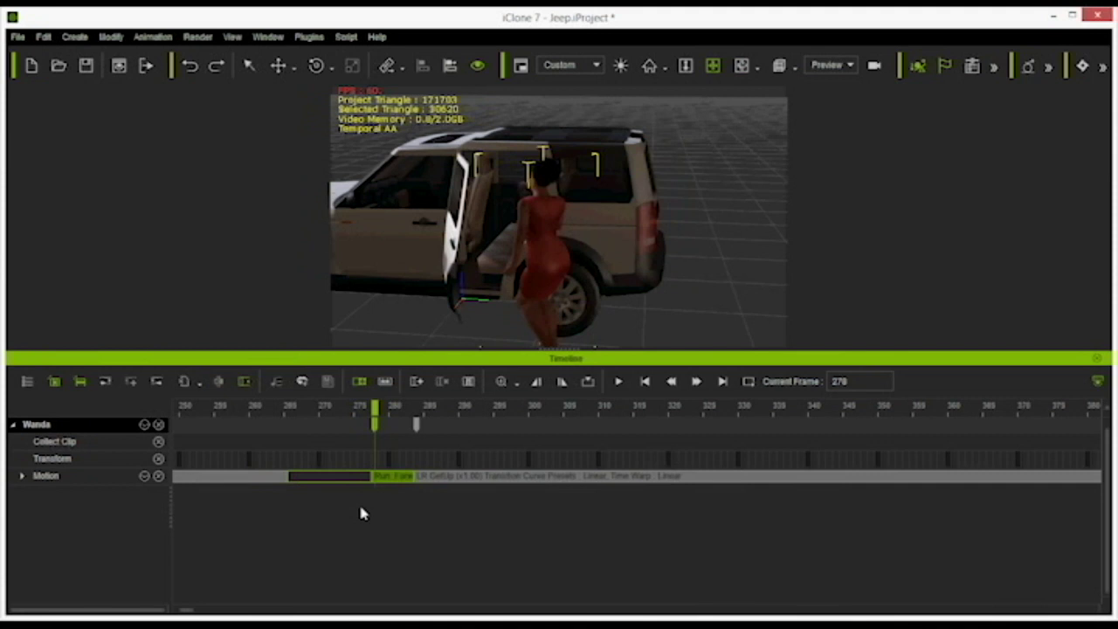
key(Delete)
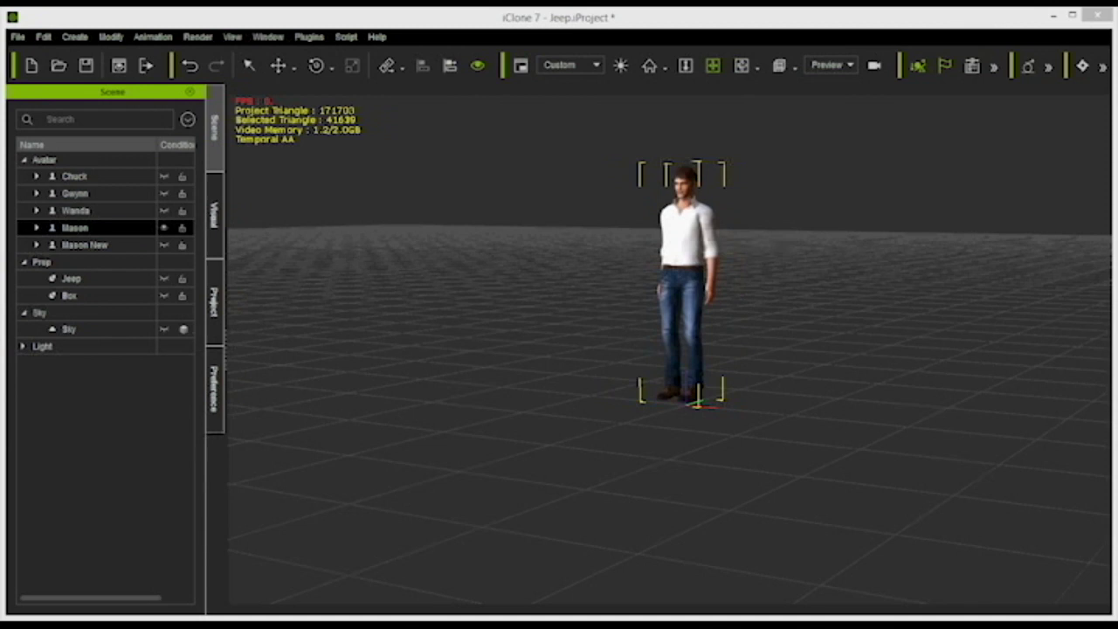
- Drag a sitting motion from the Content library onto Mason in the viewport
drag(1117, 423, 687, 284)
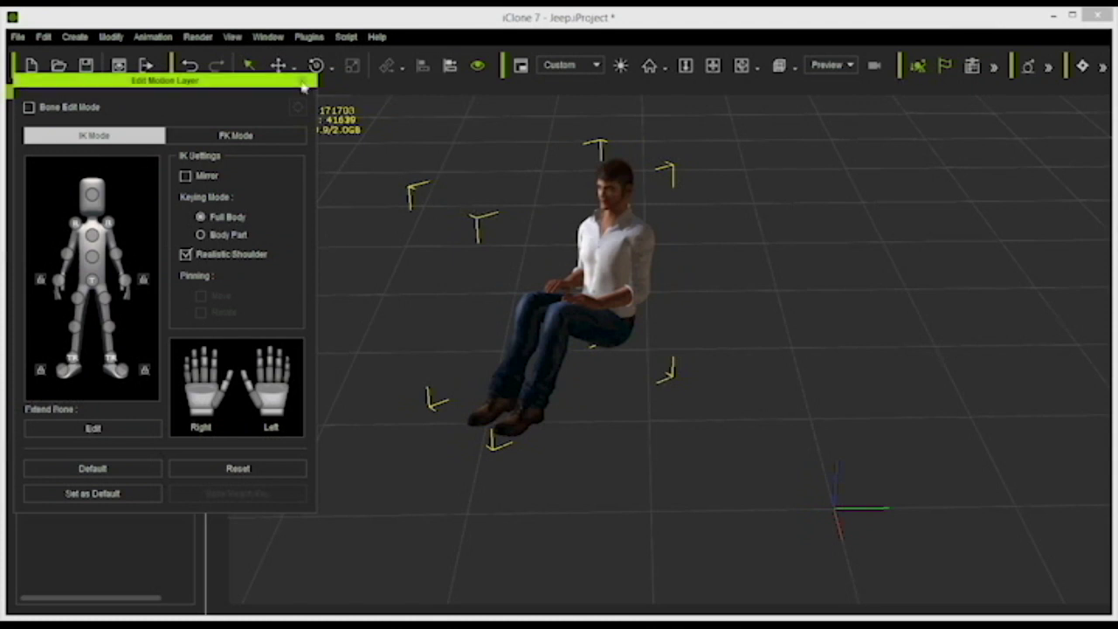
click(301, 80)
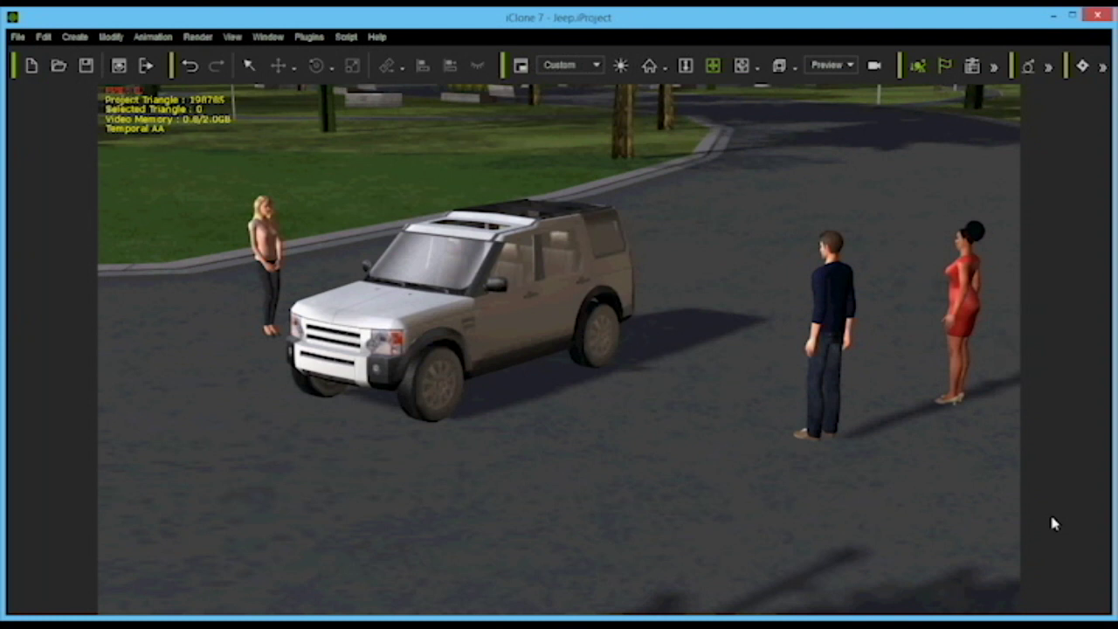
- Play the street scene so the woman in red walks past the man toward the Jeep
key(space)
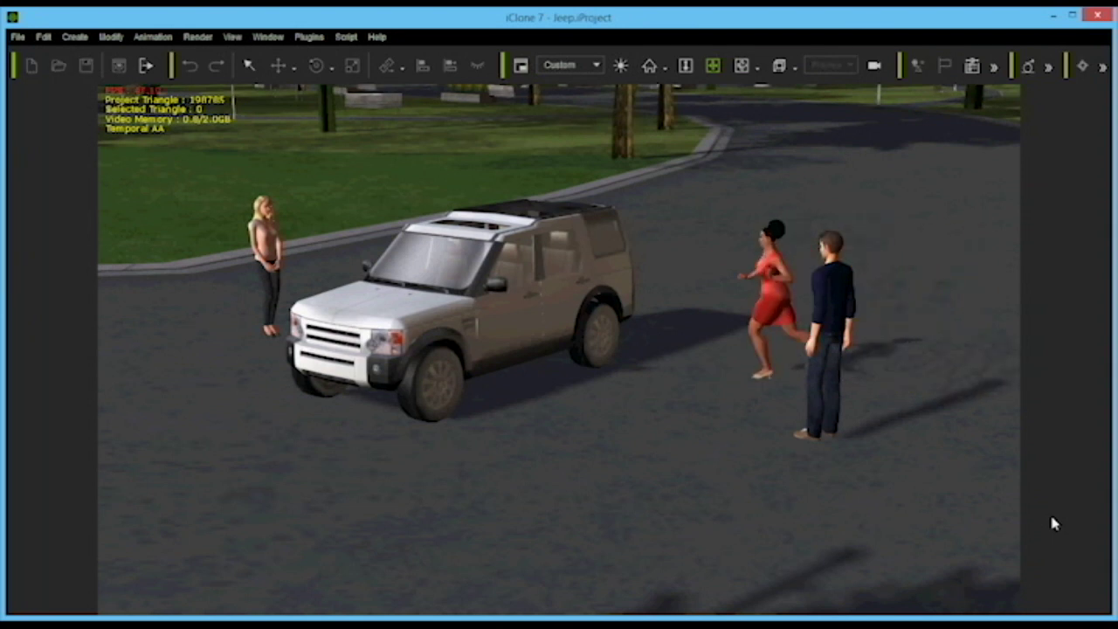